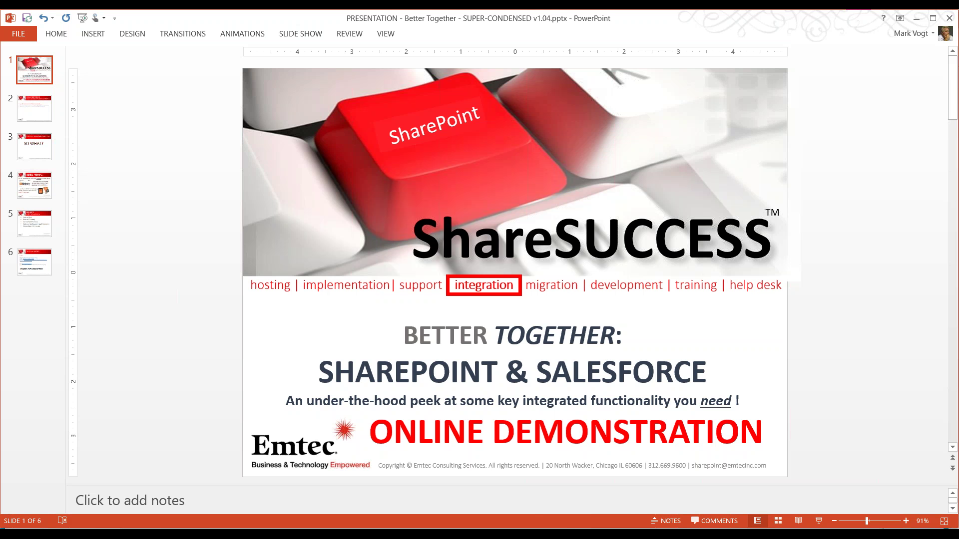
- Advance to the second slide of the deck before moving to the SharePoint portal
{"action": "left_click", "coordinate": [35, 108]}
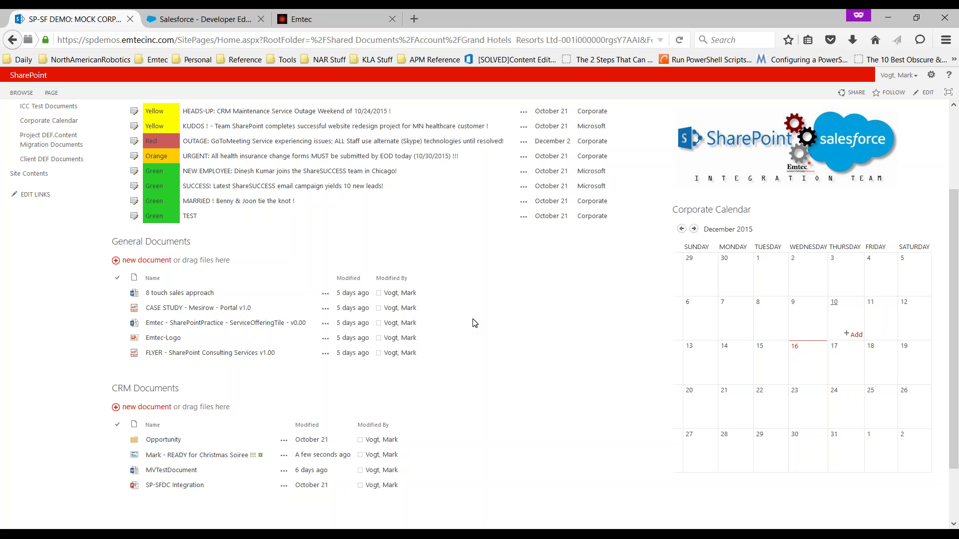
{"action": "scroll", "coordinate": [138, 211], "scroll_direction": "up", "scroll_amount": 5}
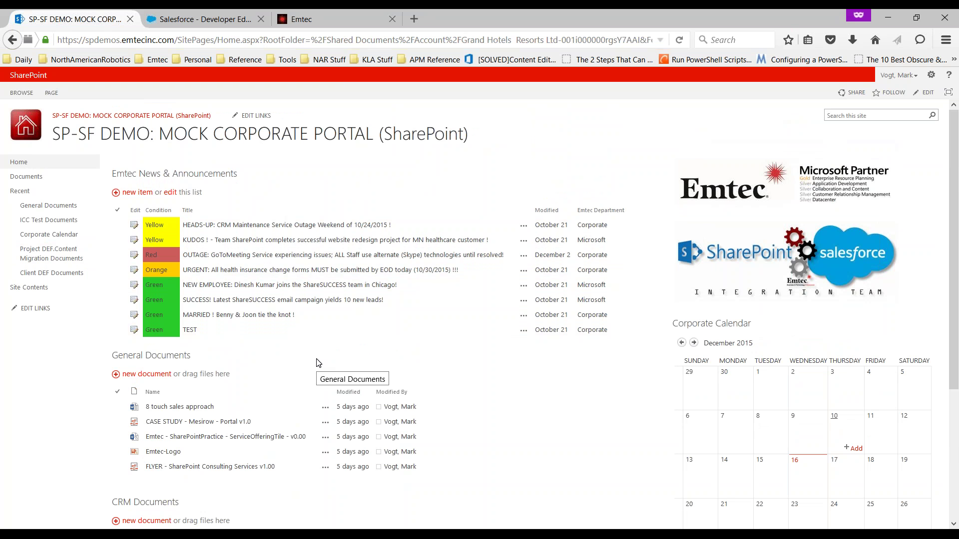
{"action": "scroll", "coordinate": [166, 344], "scroll_direction": "down", "scroll_amount": 3}
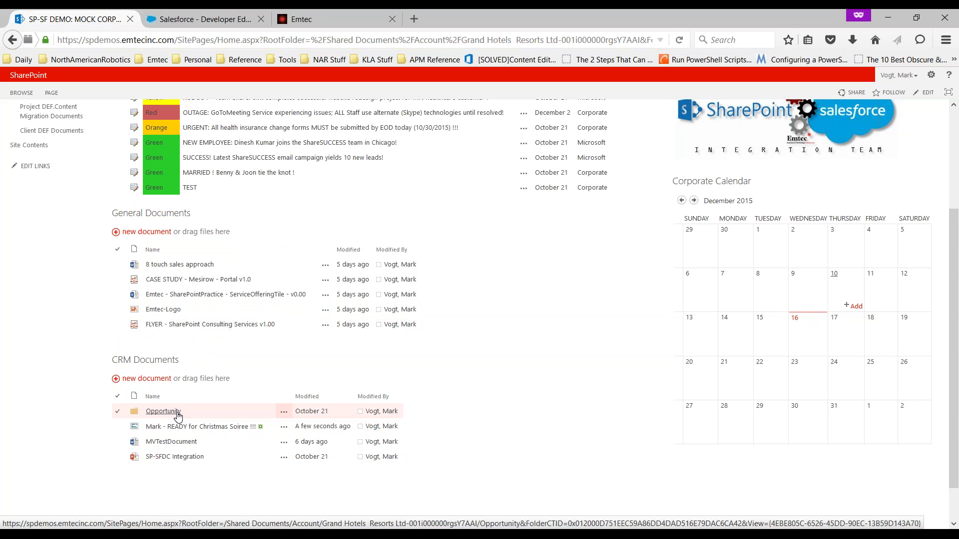
- Move between the Salesforce and SharePoint tabs, ending on Salesforce home with its Recent Intranet News panel
{"action": "left_click", "coordinate": [218, 15]}
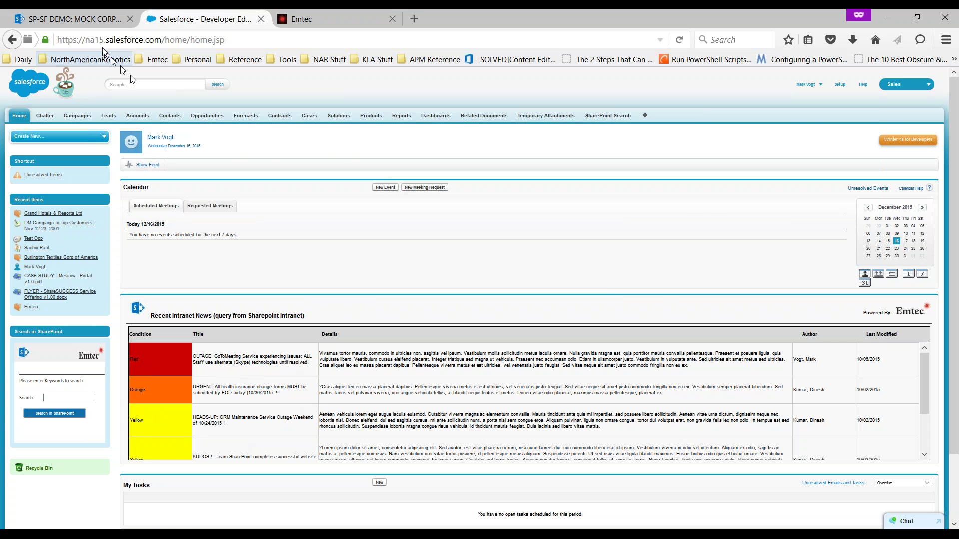
{"action": "left_click", "coordinate": [77, 19]}
{"action": "scroll", "coordinate": [279, 311], "scroll_direction": "up", "scroll_amount": 5}
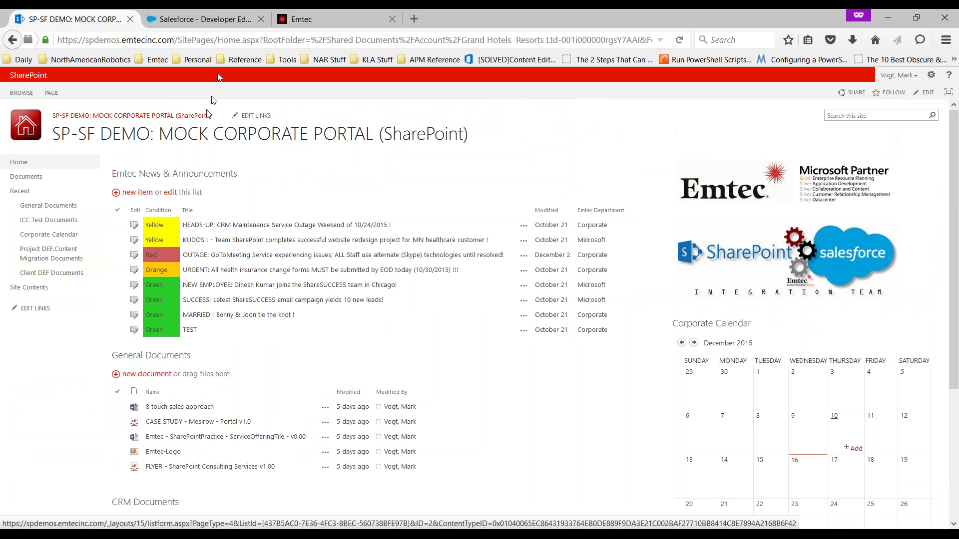
{"action": "left_click", "coordinate": [203, 19]}
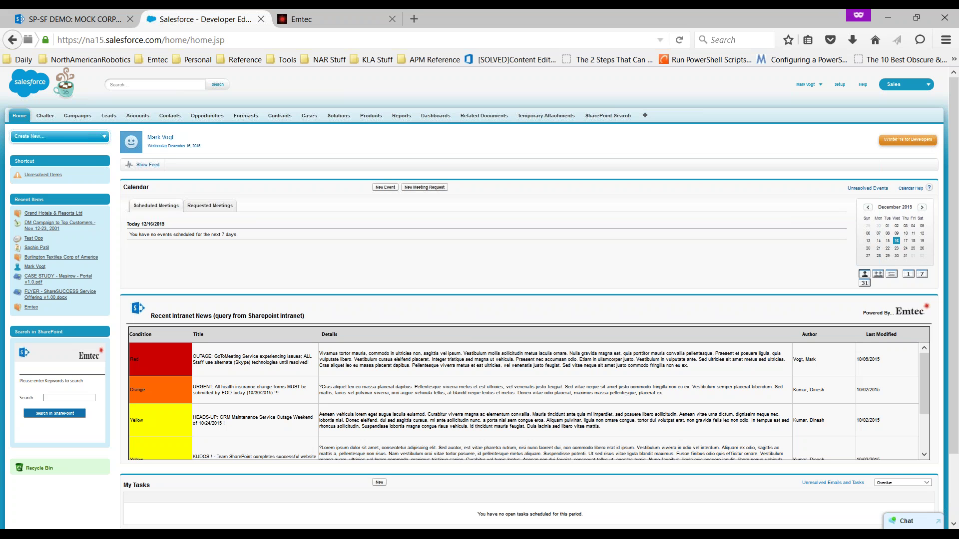
- Open the Grand Hotels & Resorts Ltd account from Accounts and scroll to its Upload file to SharePoint panel
{"action": "left_click", "coordinate": [139, 117]}
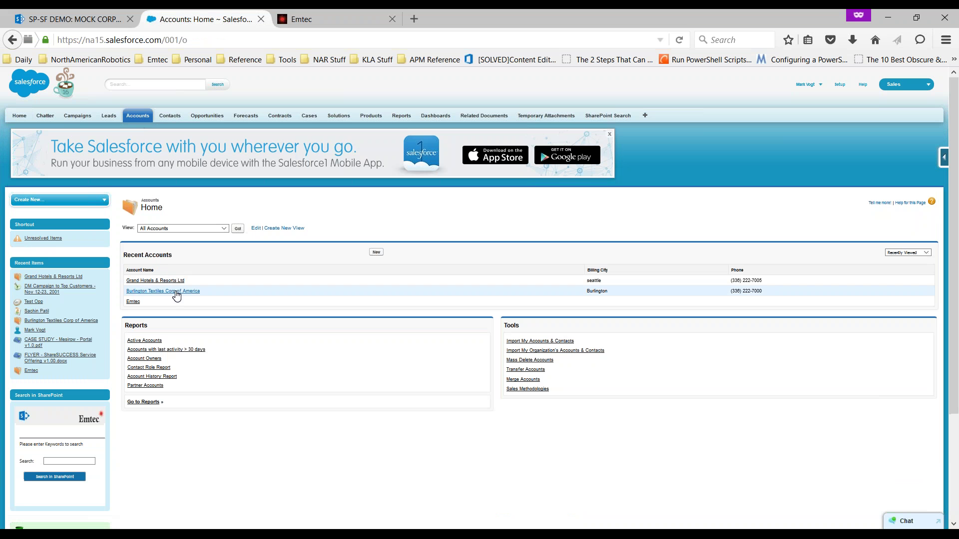
{"action": "left_click", "coordinate": [173, 281]}
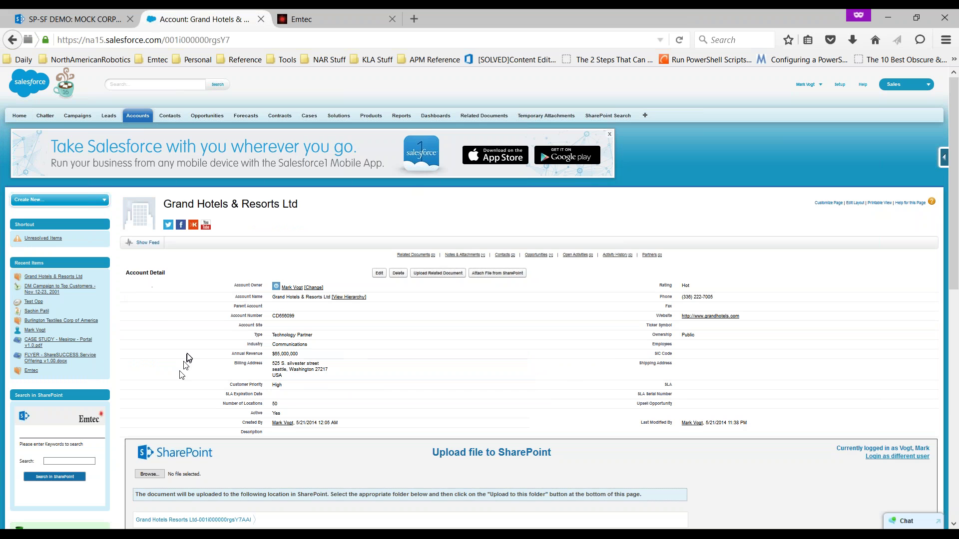
{"action": "scroll", "coordinate": [187, 357], "scroll_direction": "down", "scroll_amount": 5}
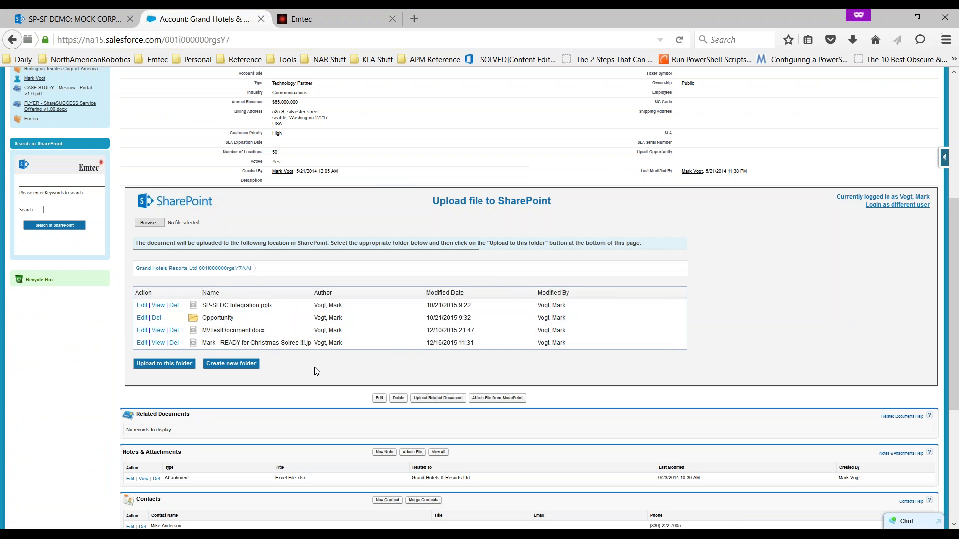
{"action": "scroll", "coordinate": [315, 370], "scroll_direction": "up", "scroll_amount": 5}
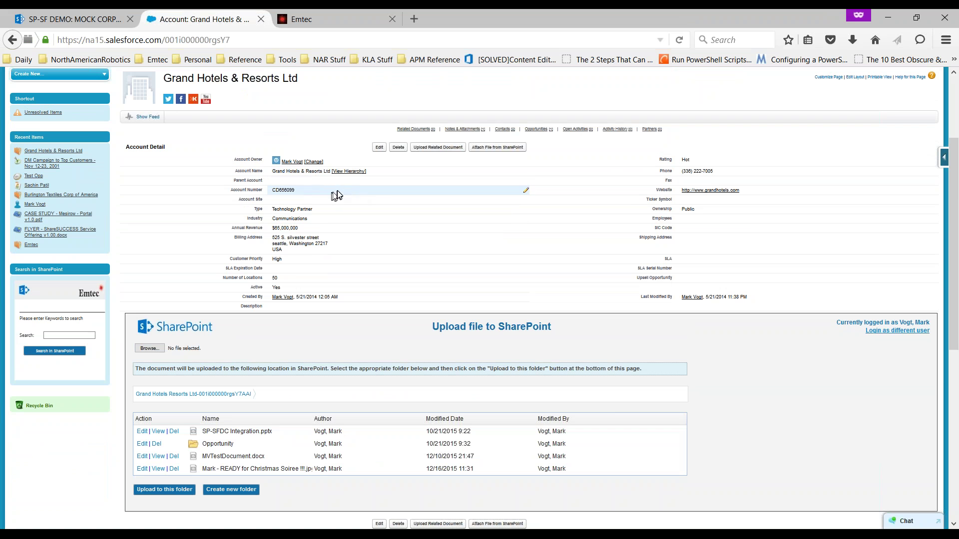
{"action": "scroll", "coordinate": [332, 334], "scroll_direction": "down", "scroll_amount": 3}
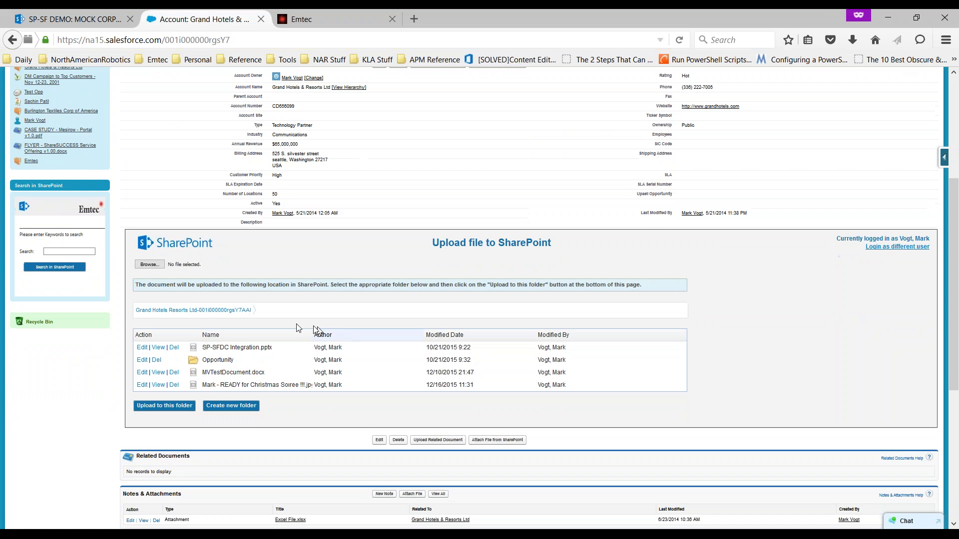
- Pick Vulcan Mexico RFP 12-2-15 v11 RS MV.docx and upload it to the account's SharePoint folder
{"action": "left_click", "coordinate": [149, 264]}
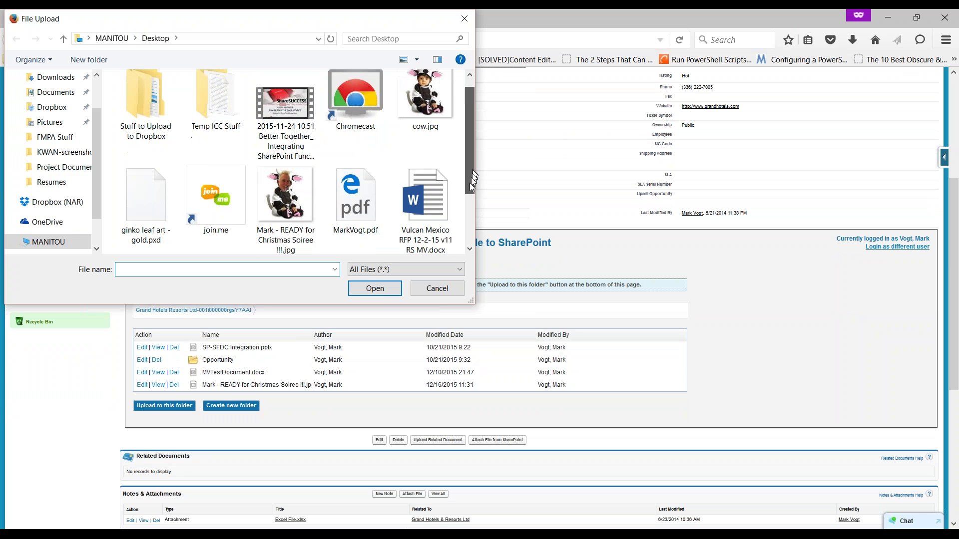
{"action": "scroll", "coordinate": [469, 183], "scroll_direction": "down", "scroll_amount": 1}
{"action": "left_click", "coordinate": [429, 161]}
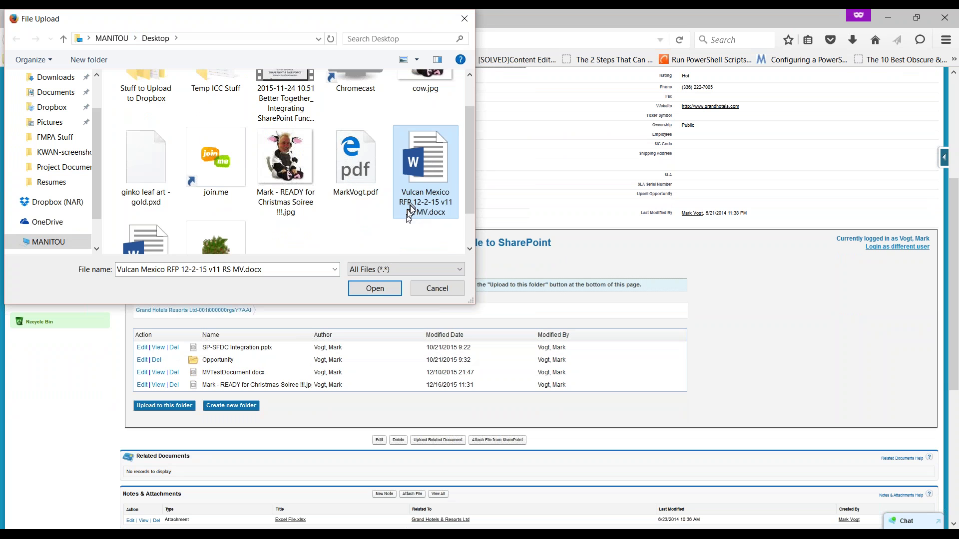
{"action": "left_click", "coordinate": [374, 288]}
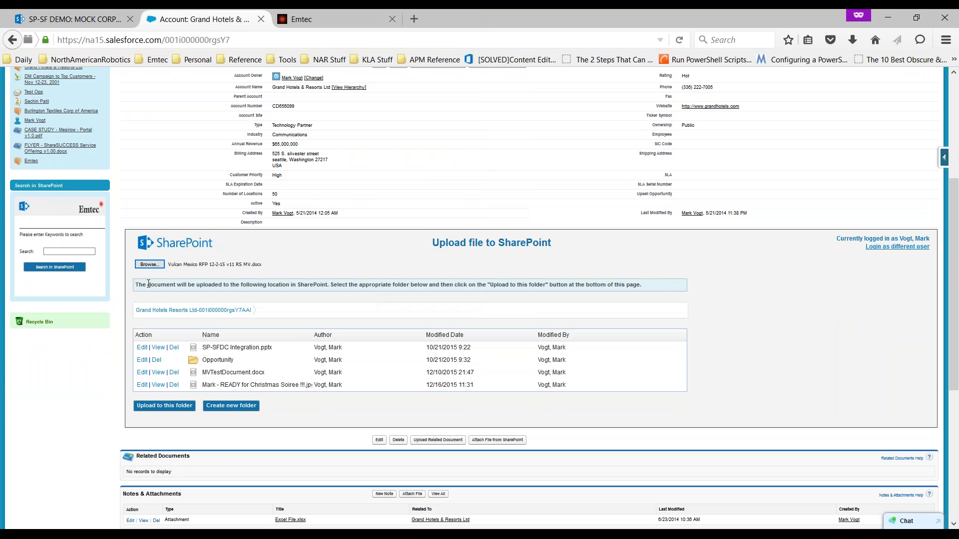
{"action": "scroll", "coordinate": [269, 281], "scroll_direction": "up", "scroll_amount": 3}
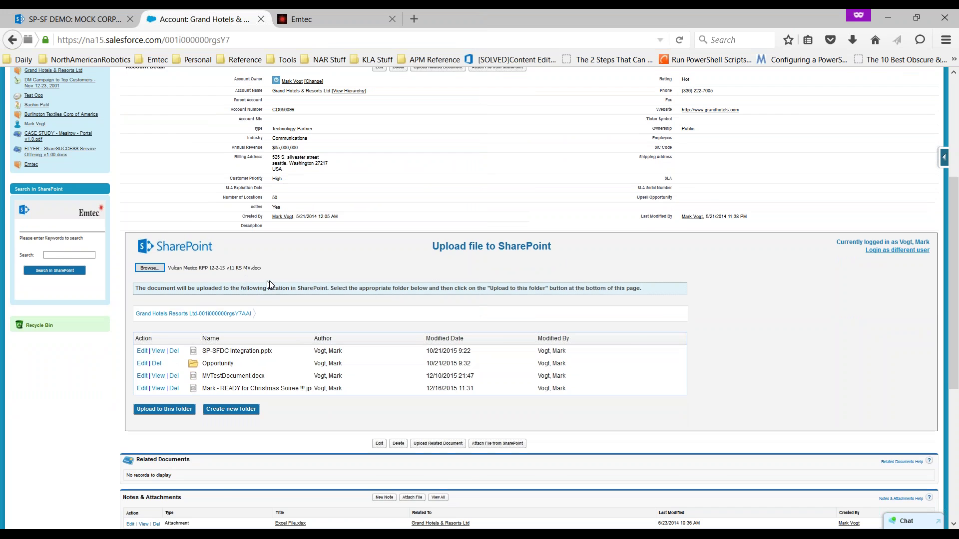
{"action": "scroll", "coordinate": [330, 394], "scroll_direction": "down", "scroll_amount": 3}
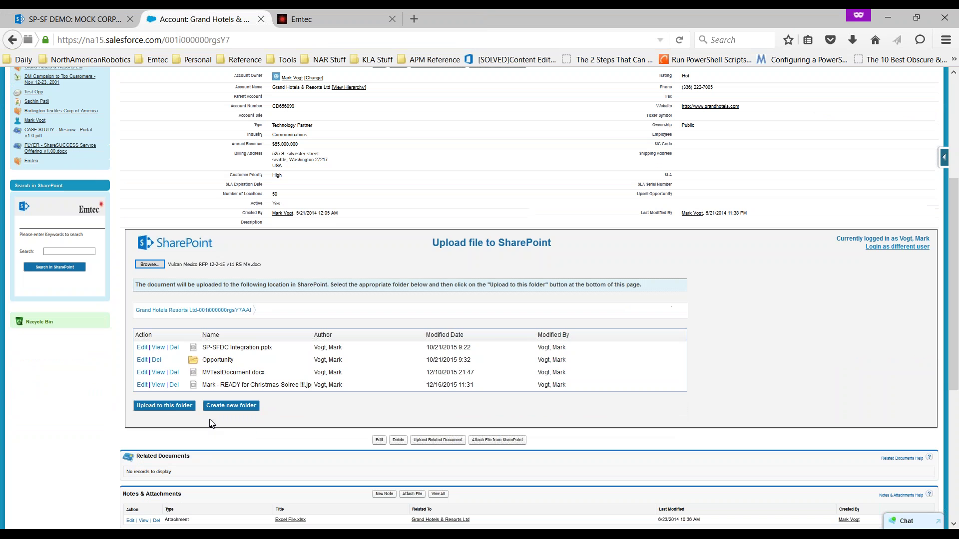
{"action": "left_click", "coordinate": [169, 408]}
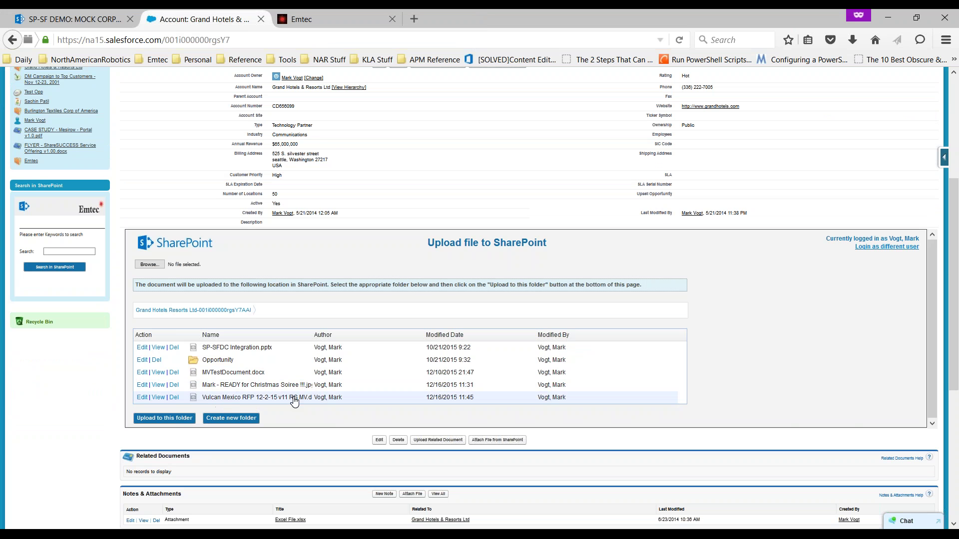
- In the SharePoint portal, open the CRM Documents Opportunity folder and reload the page
{"action": "left_click", "coordinate": [48, 19]}
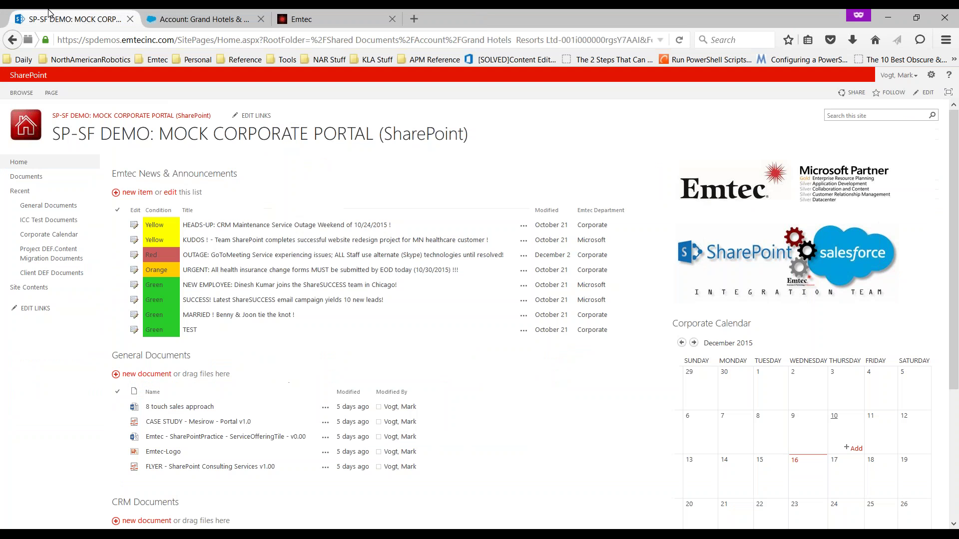
{"action": "scroll", "coordinate": [544, 423], "scroll_direction": "down", "scroll_amount": 3}
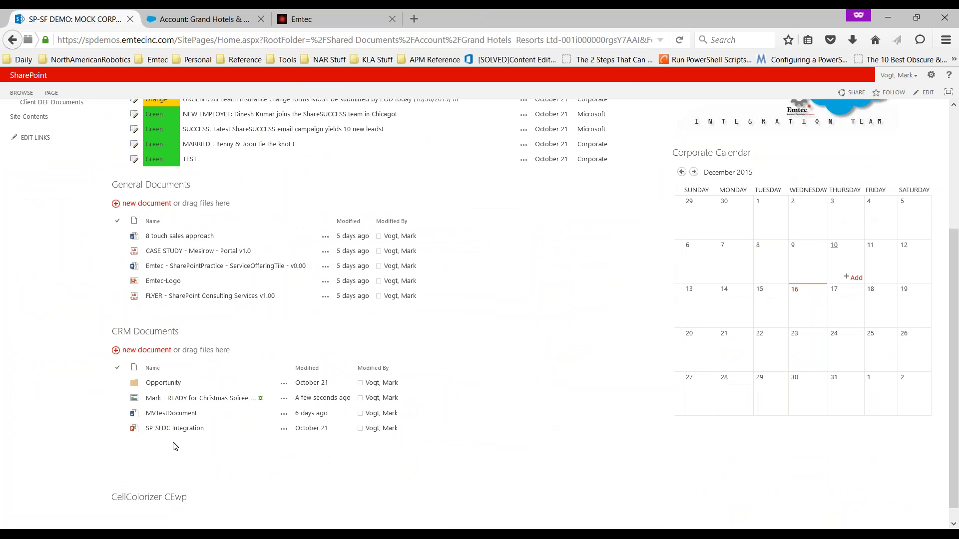
{"action": "left_click", "coordinate": [160, 385]}
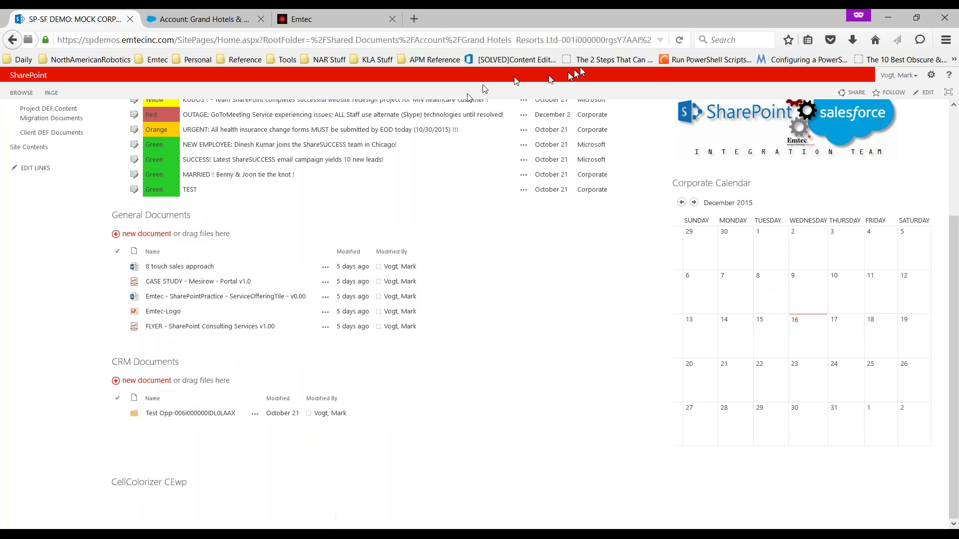
{"action": "left_click", "coordinate": [678, 40]}
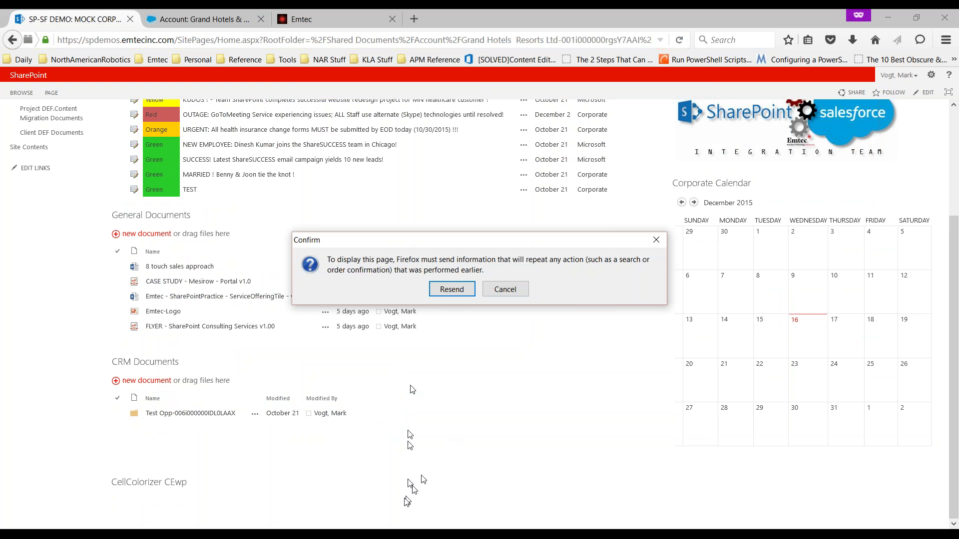
{"action": "left_click", "coordinate": [451, 289]}
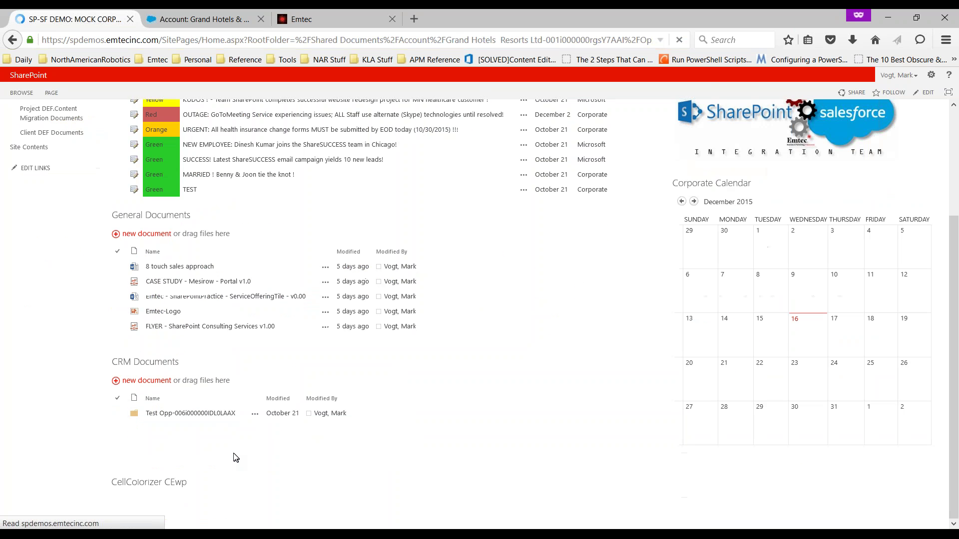
- Go back up to the Account folder and open Grand Hotels, where Vulcan Mexico RFP now appears
{"action": "left_click", "coordinate": [13, 38]}
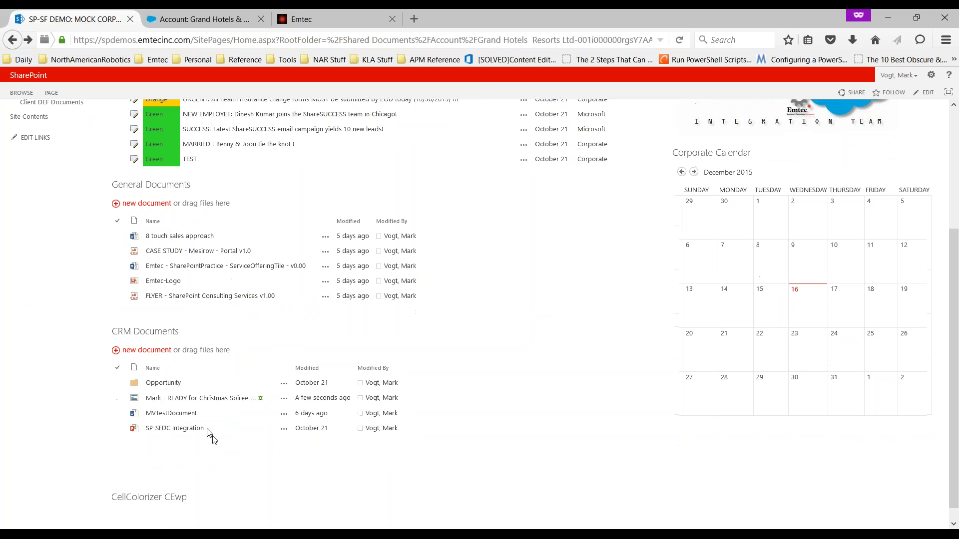
{"action": "left_click", "coordinate": [20, 40]}
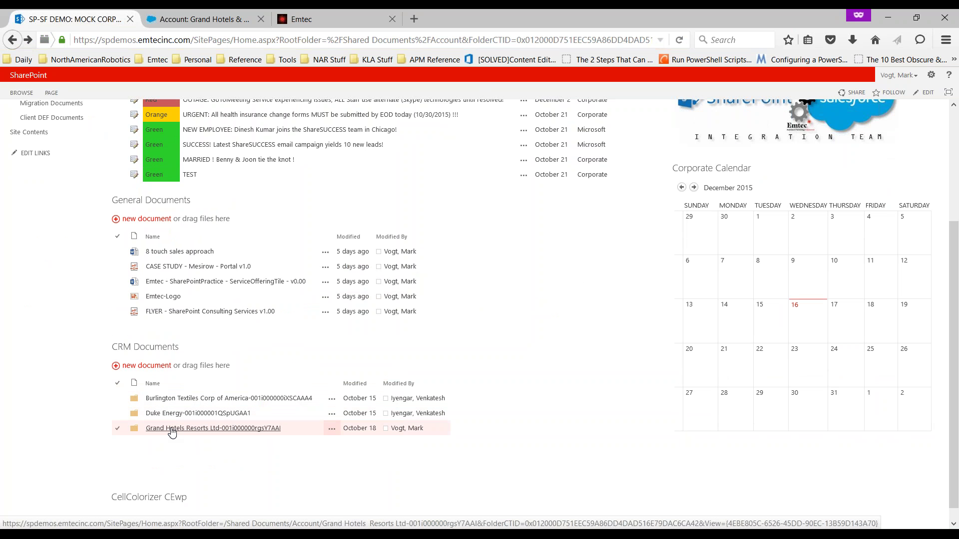
{"action": "left_click", "coordinate": [171, 430]}
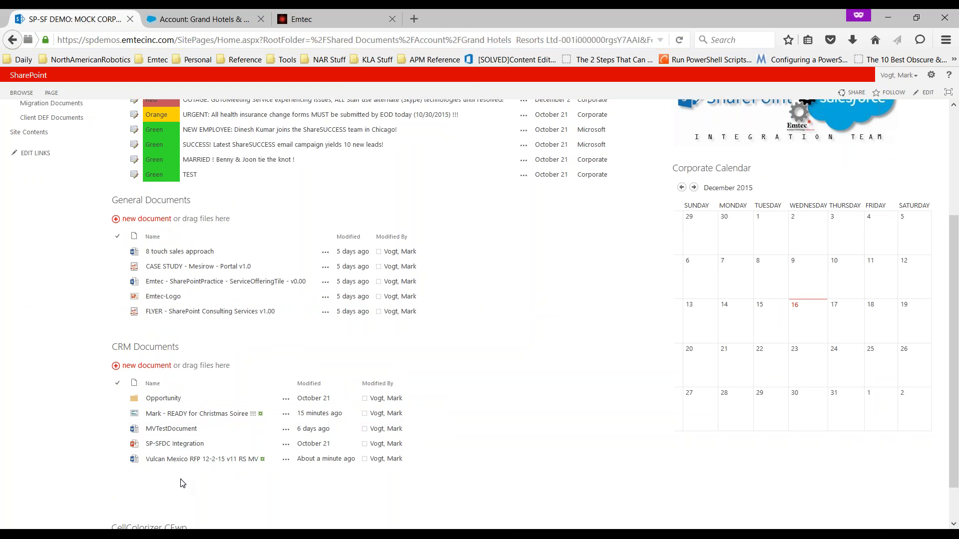
- Return to the Grand Hotels account in Salesforce and scroll to its SharePoint file panel
{"action": "left_click", "coordinate": [222, 10]}
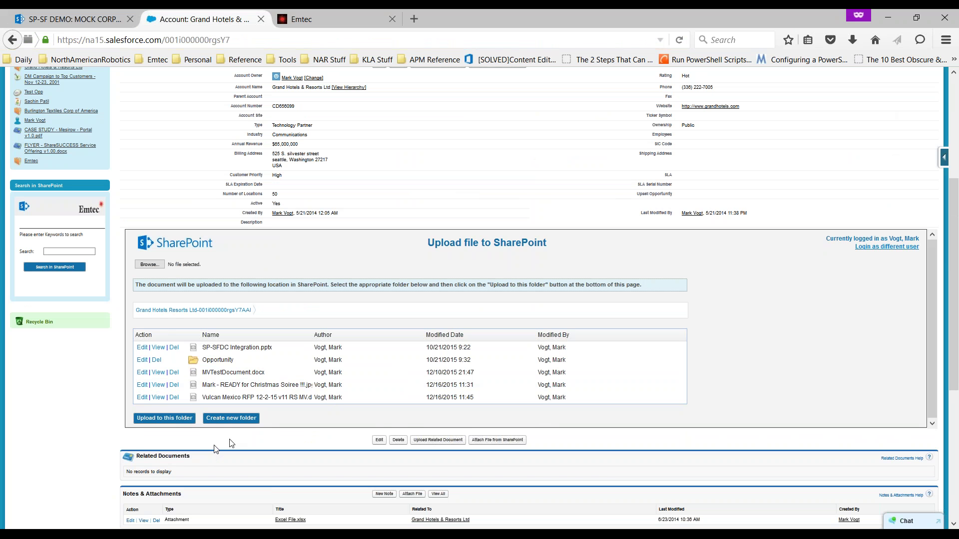
{"action": "scroll", "coordinate": [407, 414], "scroll_direction": "up", "scroll_amount": 5}
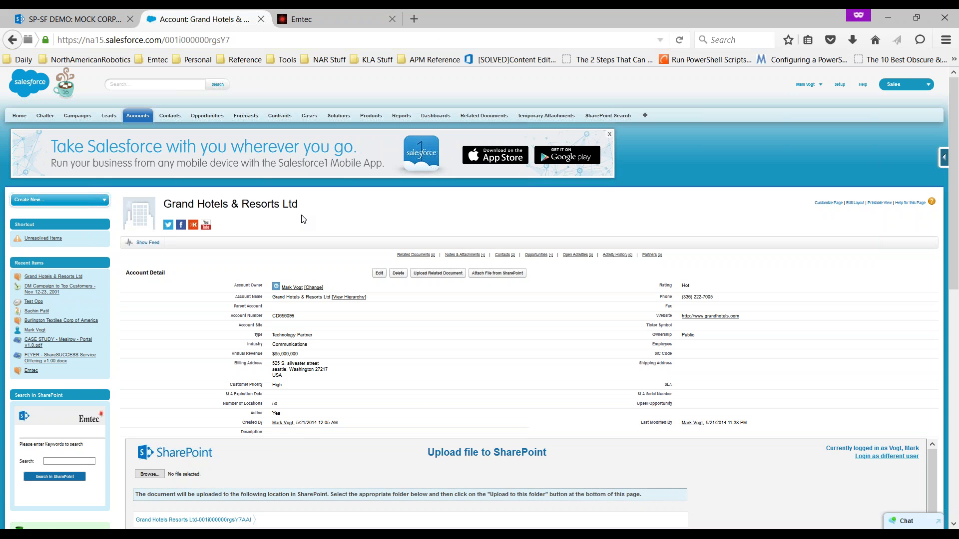
{"action": "scroll", "coordinate": [302, 220], "scroll_direction": "down", "scroll_amount": 7}
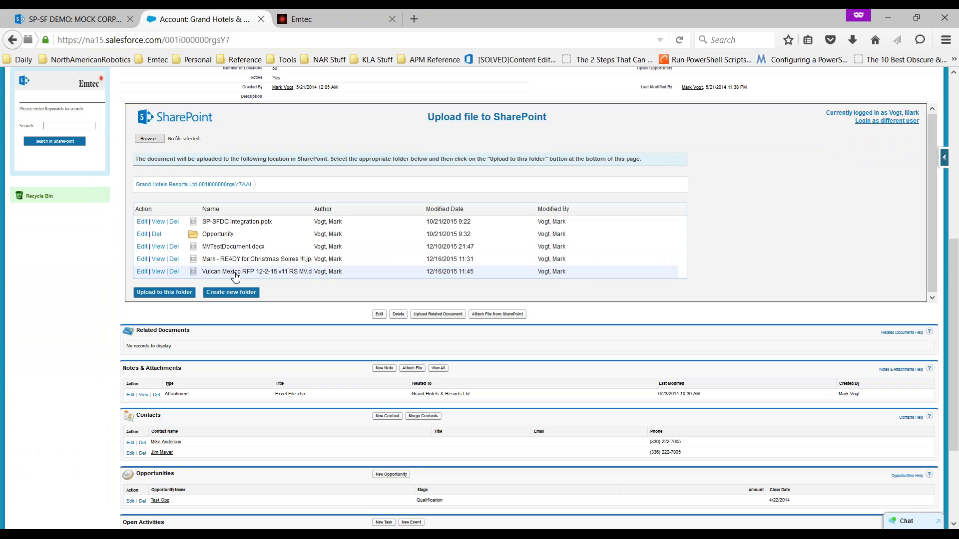
- Open Vulcan Mexico RFP without saving it, then delete the file from SharePoint
{"action": "left_click", "coordinate": [235, 276]}
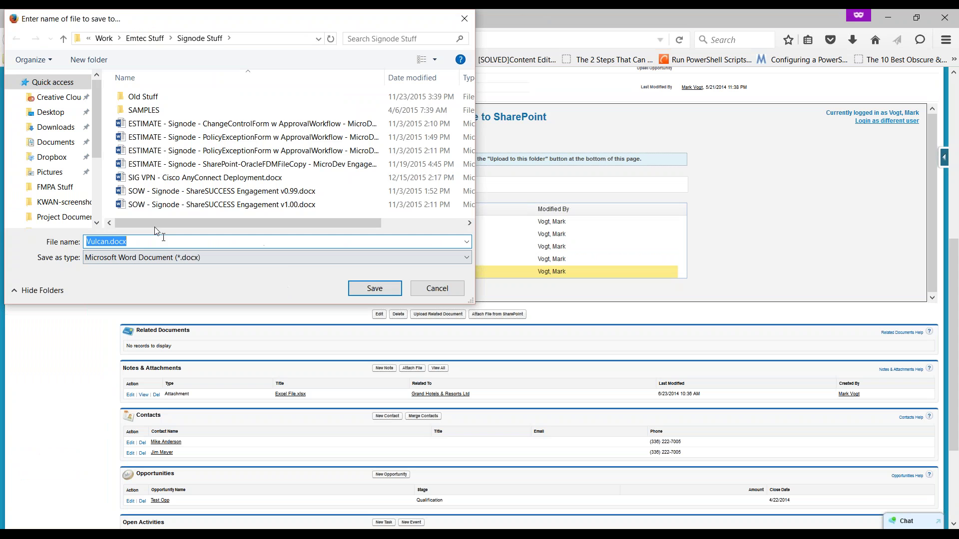
{"action": "left_click", "coordinate": [436, 288]}
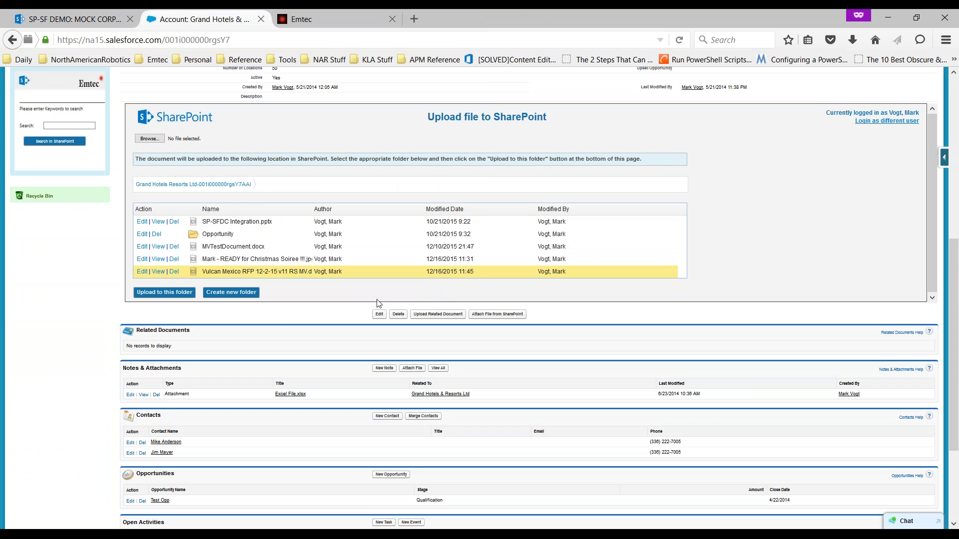
{"action": "left_click", "coordinate": [174, 272]}
{"action": "left_click", "coordinate": [500, 228]}
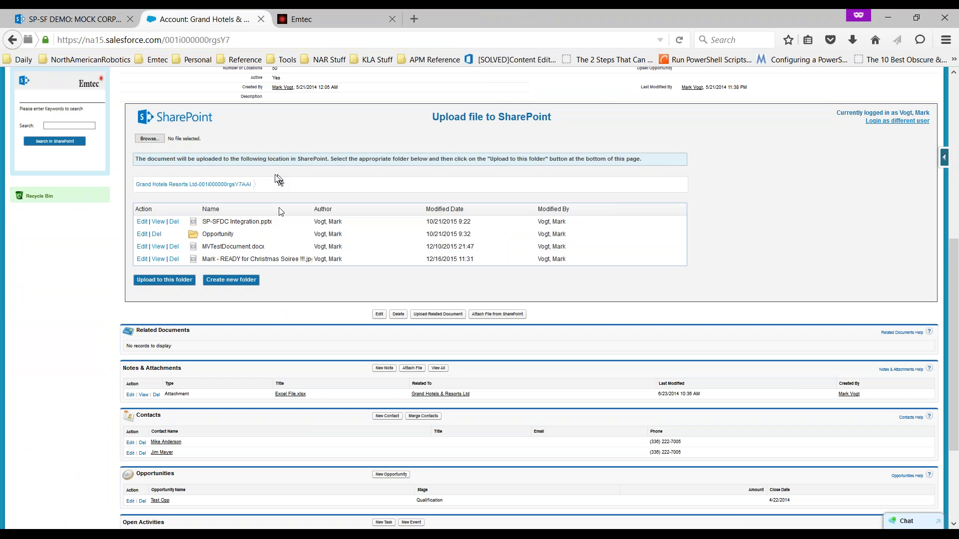
- Open the CRM Documents library in a separate SharePoint tab
{"action": "left_click", "coordinate": [75, 19]}
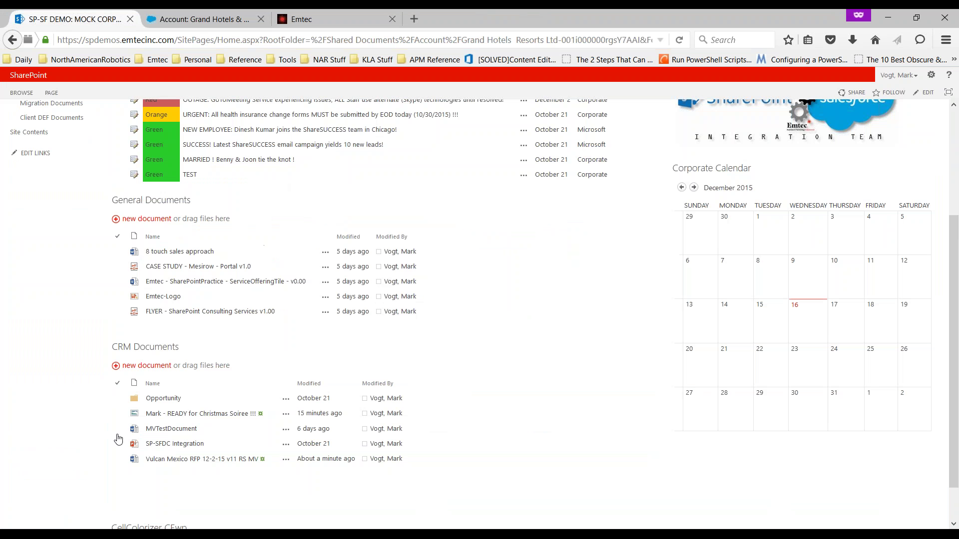
{"action": "left_click", "coordinate": [90, 351]}
{"action": "right_click", "coordinate": [166, 349]}
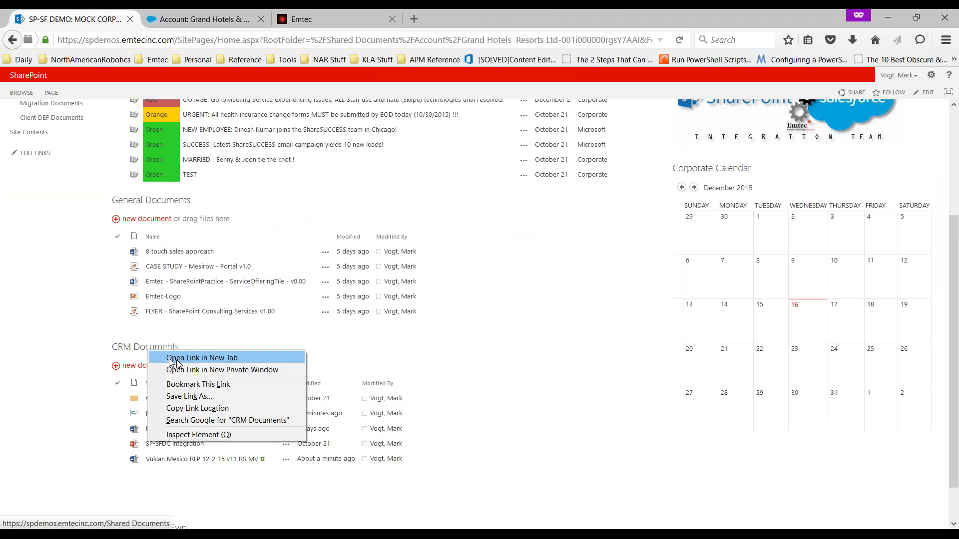
{"action": "key", "text": "Escape"}
{"action": "left_click", "coordinate": [186, 20]}
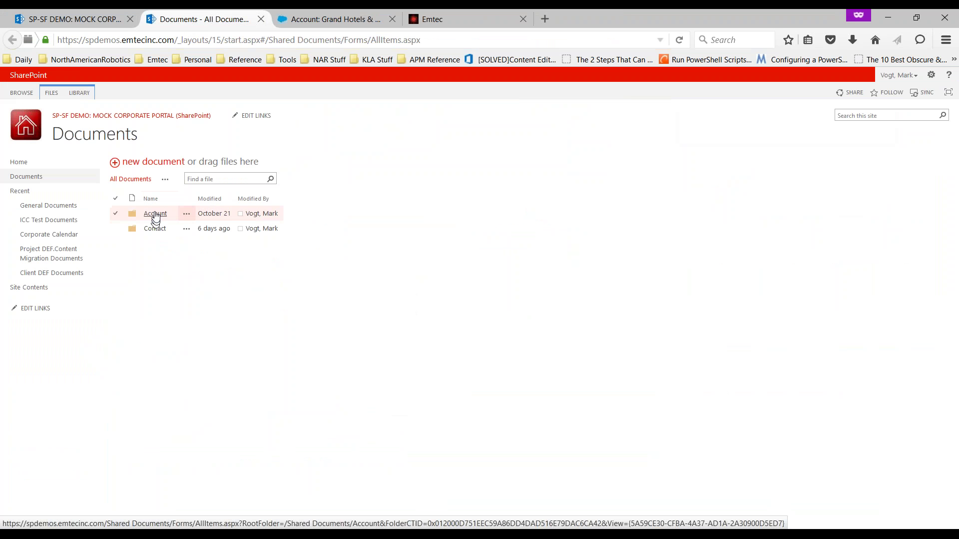
- Browse to Account > Grand Hotels Resorts to confirm the four items, then return to Salesforce
{"action": "left_click", "coordinate": [156, 215]}
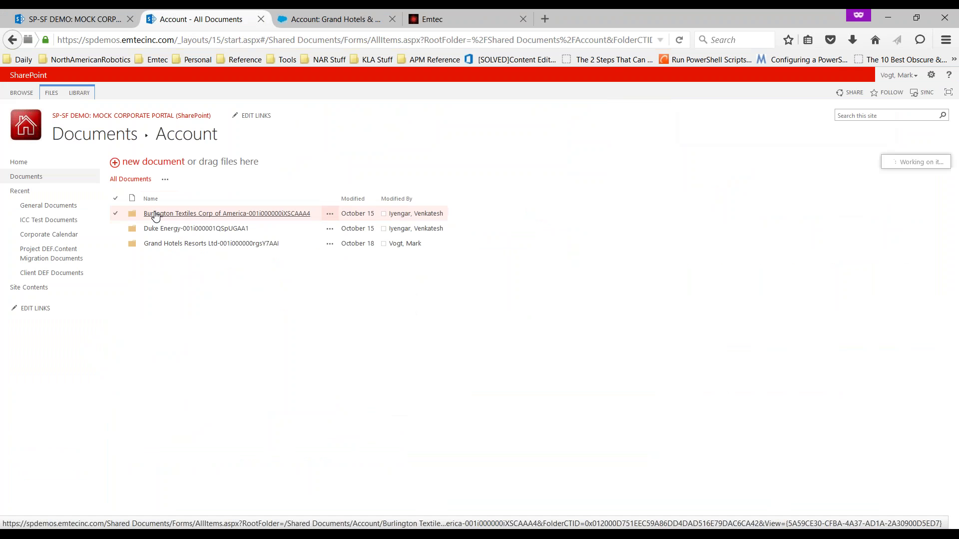
{"action": "left_click", "coordinate": [165, 243]}
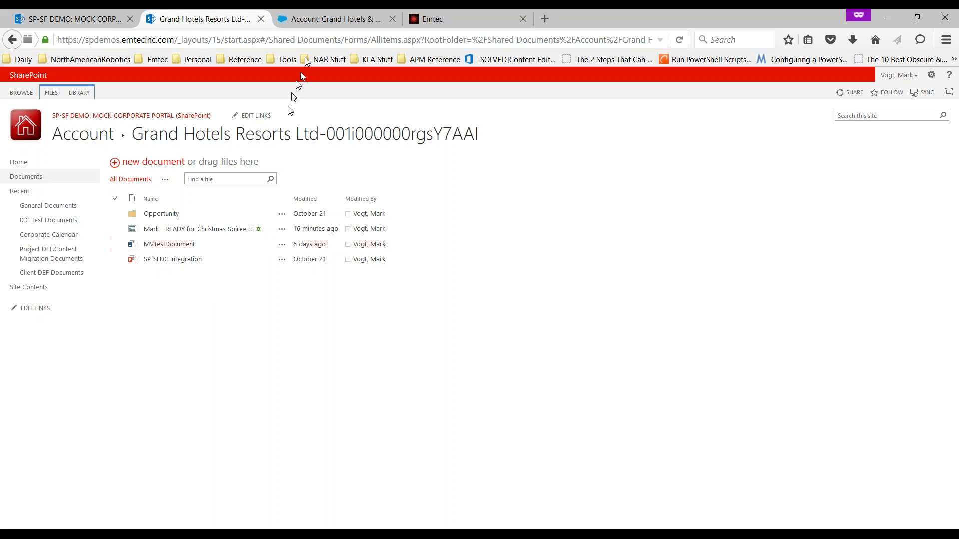
{"action": "left_click", "coordinate": [322, 16]}
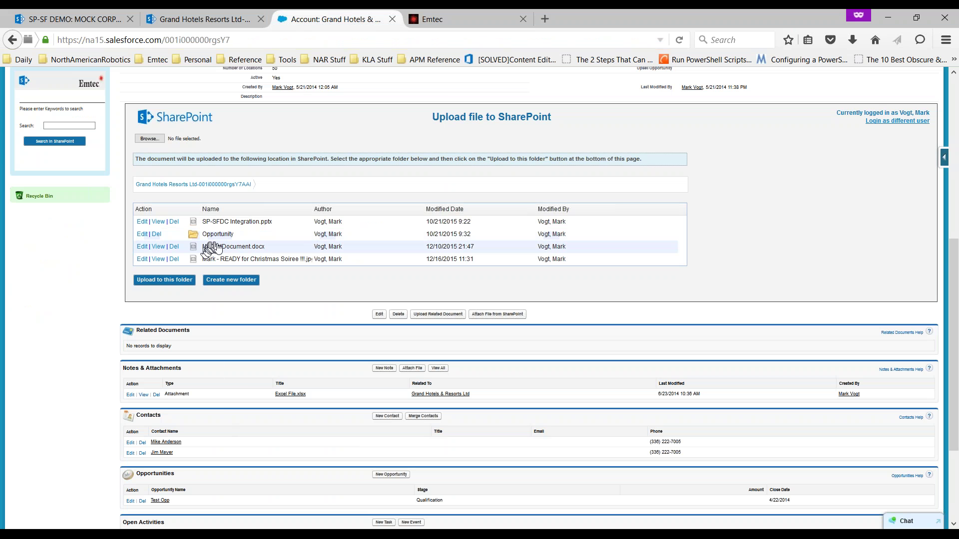
{"action": "scroll", "coordinate": [265, 251], "scroll_direction": "up", "scroll_amount": 1}
{"action": "scroll", "coordinate": [265, 251], "scroll_direction": "up", "scroll_amount": 5}
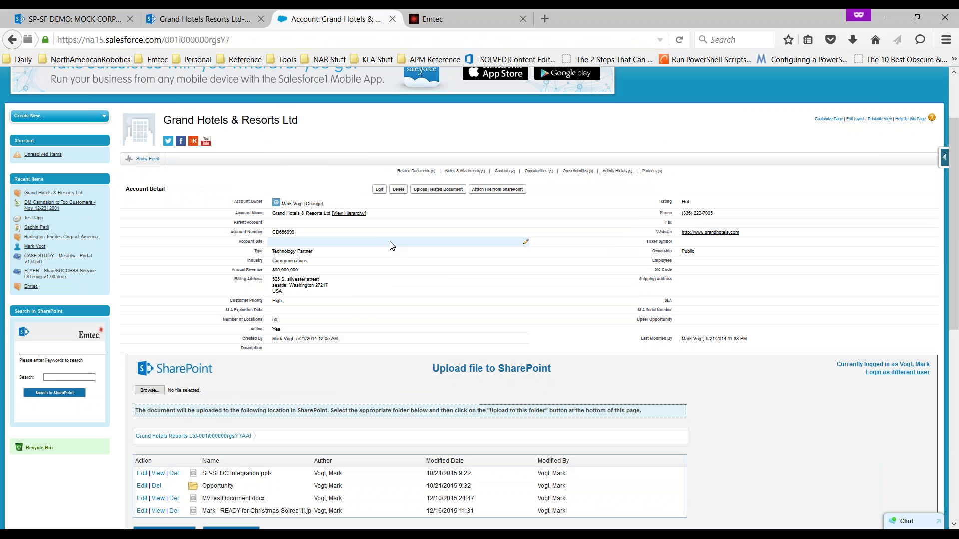
- Send MVTestDocument from the Grand Hotels Resorts folder to the Recycle Bin, then return to Salesforce
{"action": "left_click", "coordinate": [72, 15]}
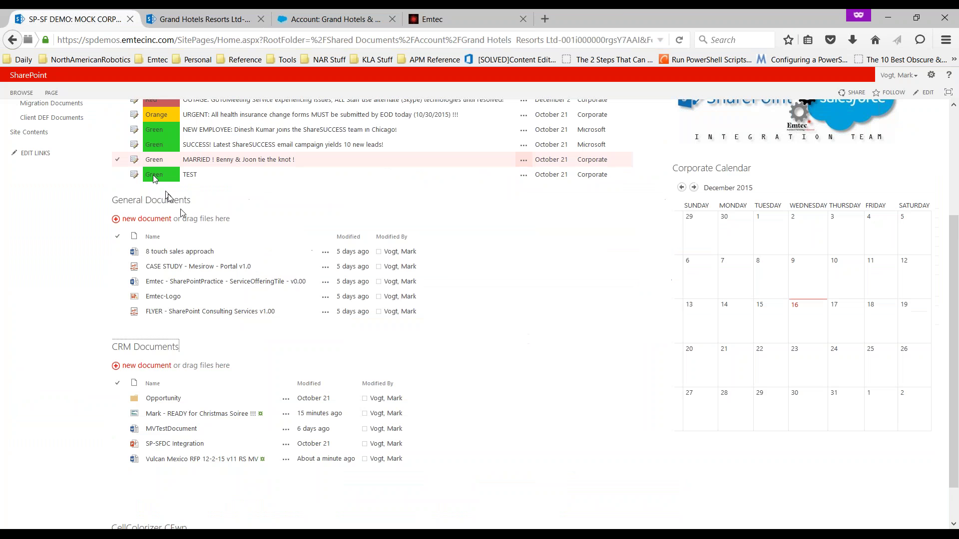
{"action": "left_click", "coordinate": [181, 11]}
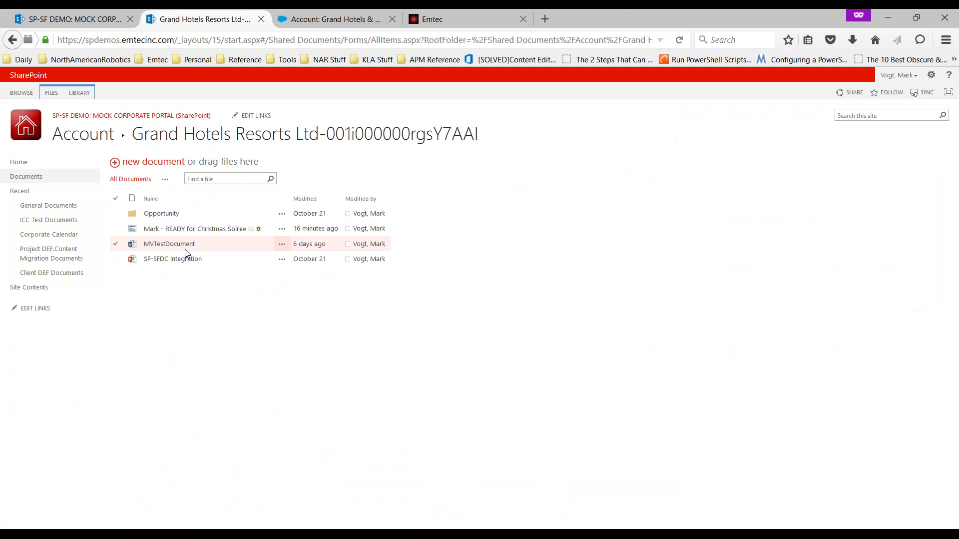
{"action": "left_click", "coordinate": [246, 248]}
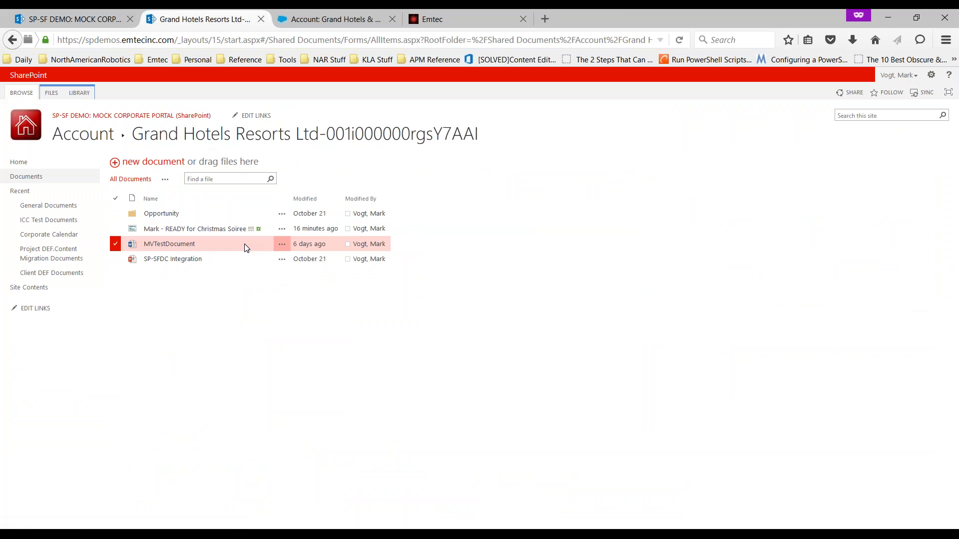
{"action": "key", "text": "Delete"}
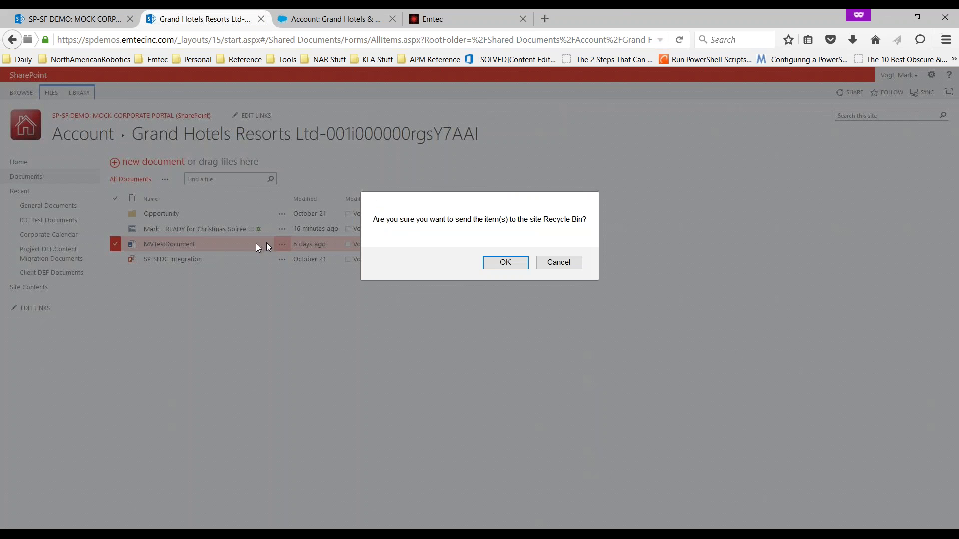
{"action": "left_click", "coordinate": [494, 261]}
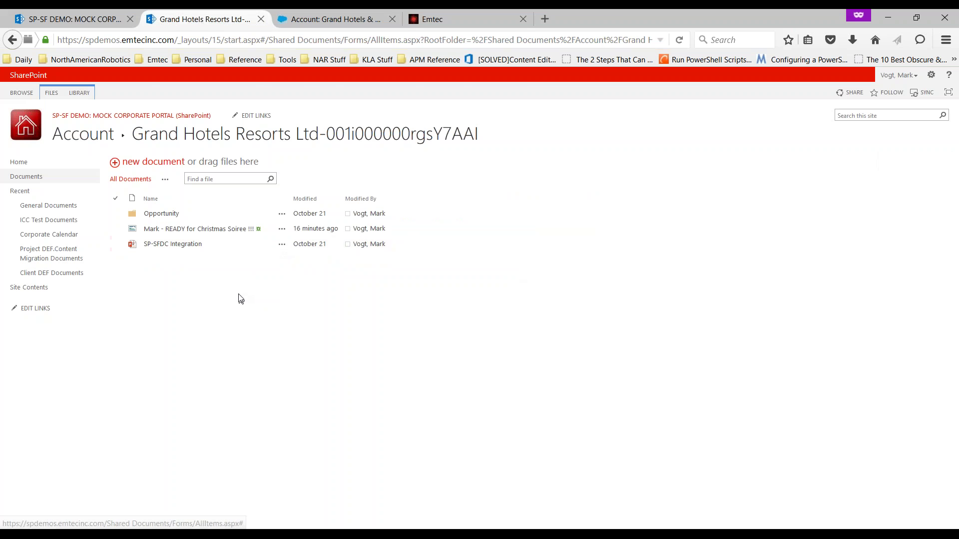
{"action": "left_click", "coordinate": [361, 15]}
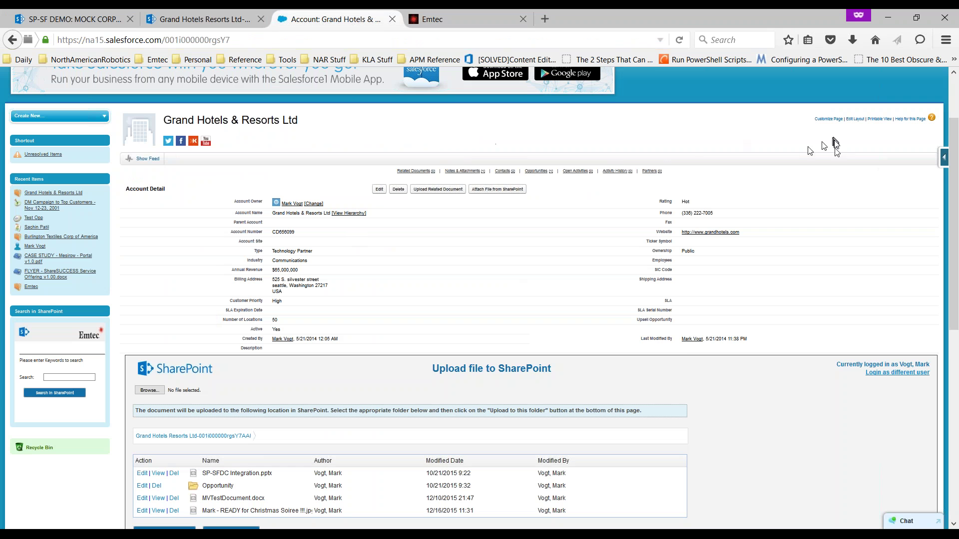
- Reload the Grand Hotels account page and check its SharePoint panel shows three items
{"action": "left_click", "coordinate": [679, 40]}
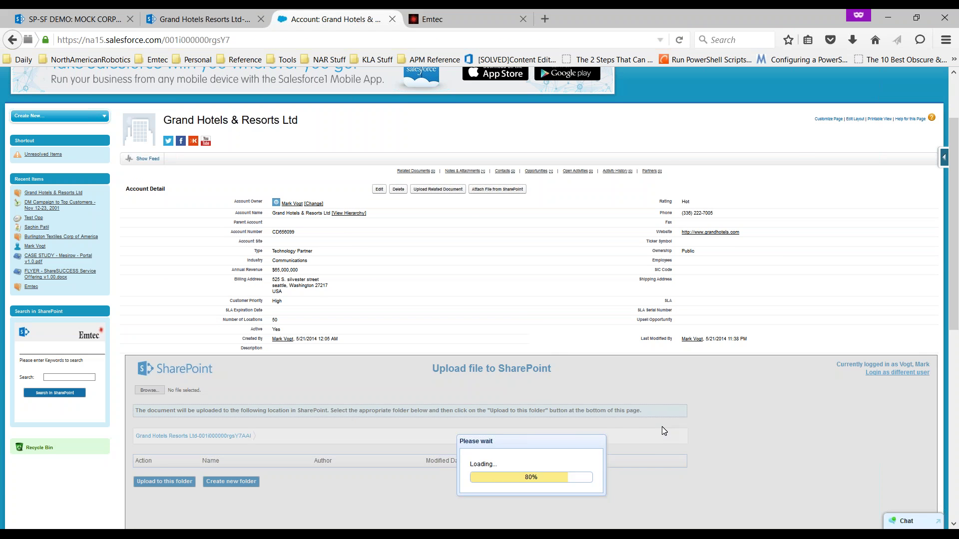
{"action": "scroll", "coordinate": [664, 431], "scroll_direction": "down", "scroll_amount": 5}
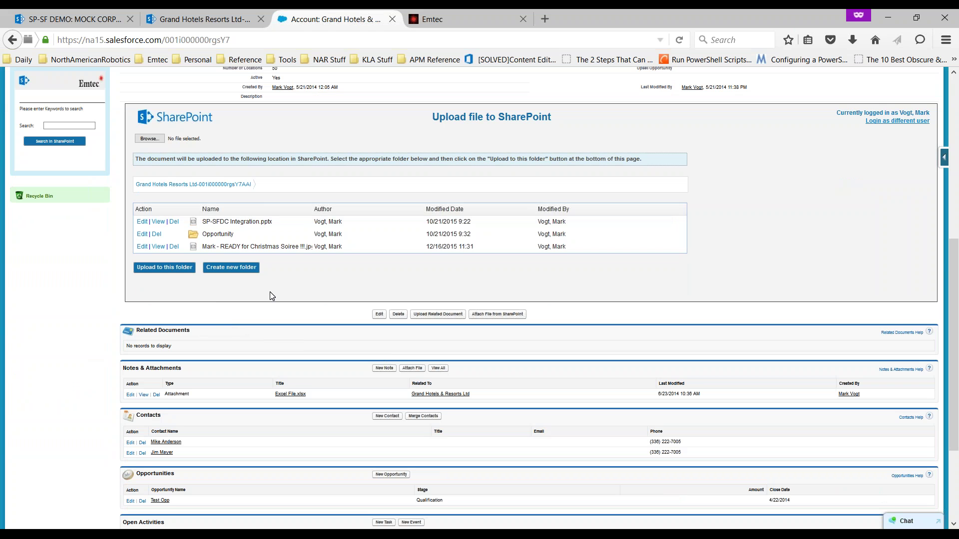
{"action": "scroll", "coordinate": [270, 296], "scroll_direction": "up", "scroll_amount": 3}
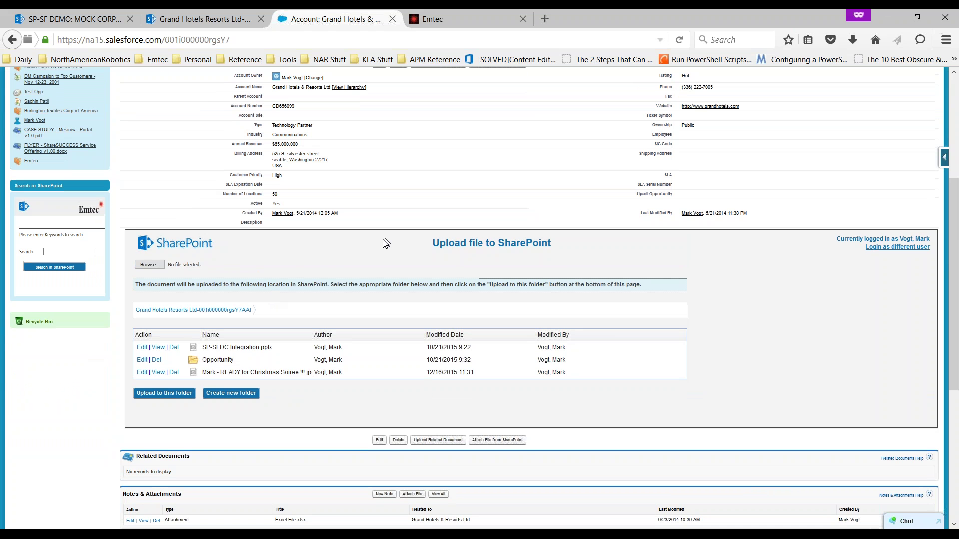
{"action": "scroll", "coordinate": [383, 243], "scroll_direction": "up", "scroll_amount": 4}
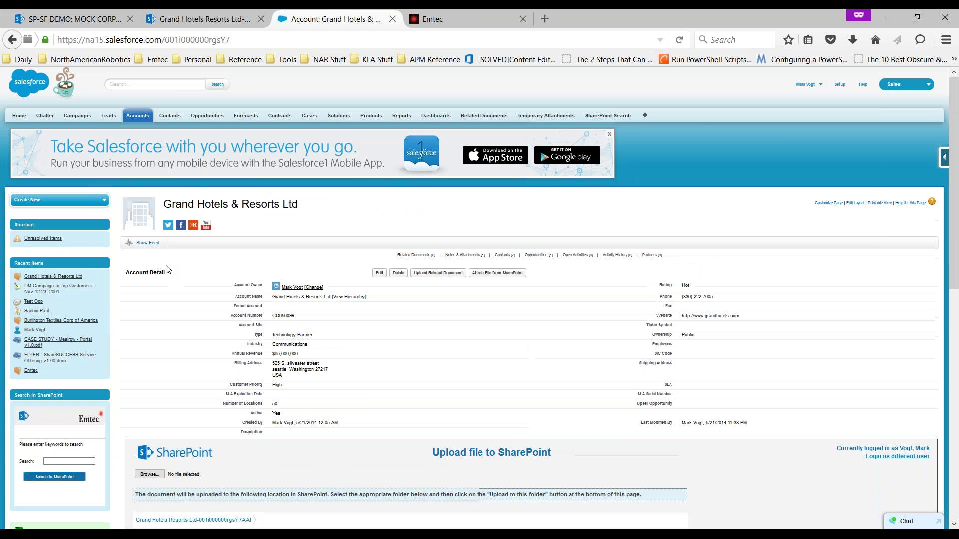
- Go to the Salesforce Home tab, then the SharePoint Search tab
{"action": "left_click", "coordinate": [23, 116]}
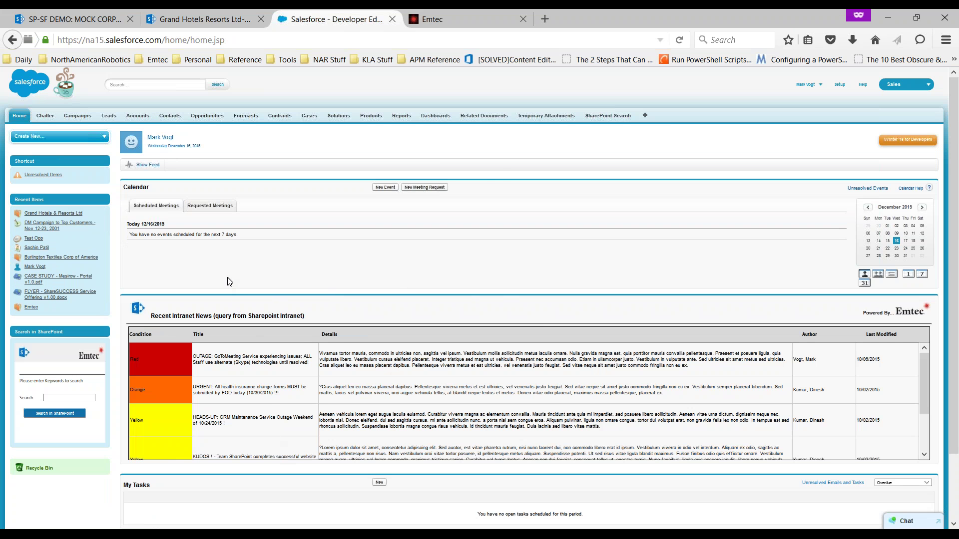
{"action": "left_click", "coordinate": [624, 118]}
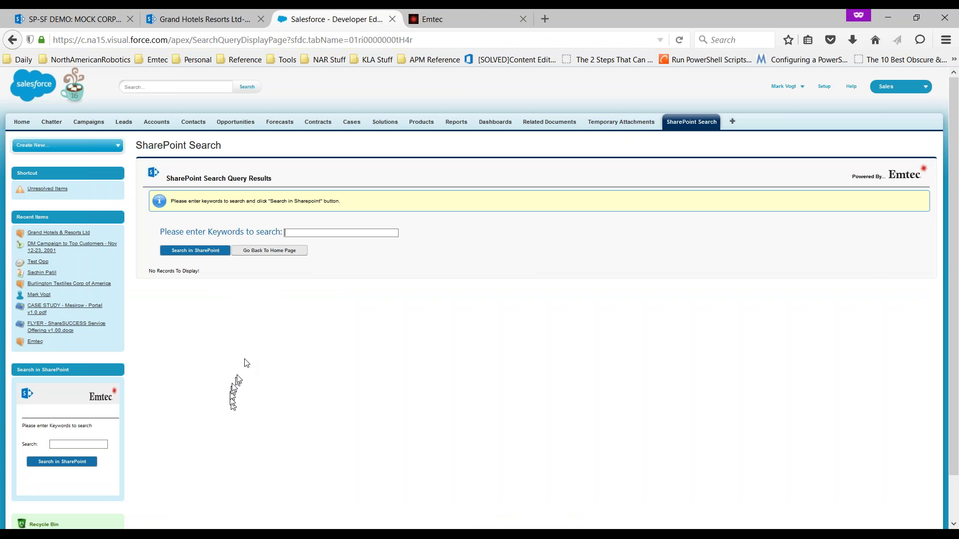
- Run a SharePoint keyword search for 'flyer' to find the FLYER - SharePoint Consulting Services v1.00 PDF, then go back to Home
{"action": "left_click", "coordinate": [65, 19]}
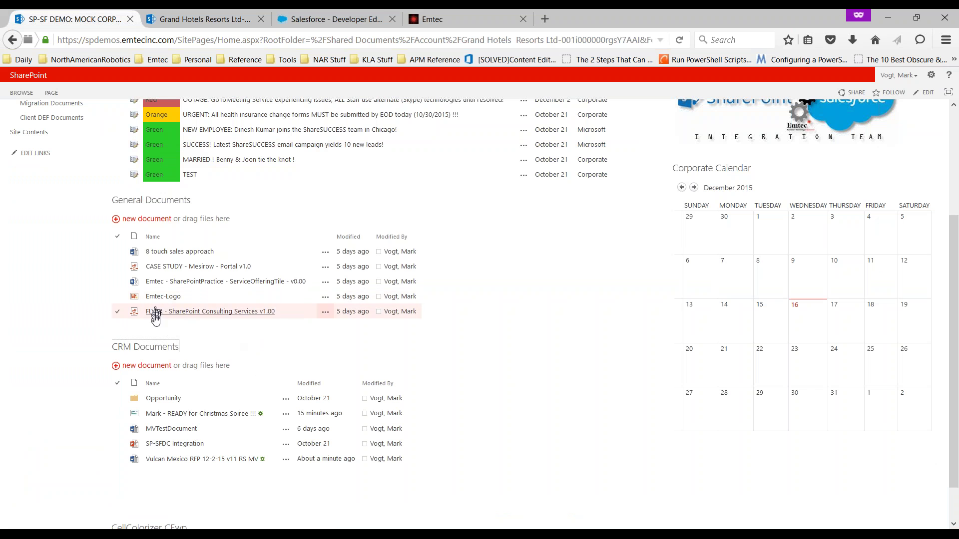
{"action": "left_click", "coordinate": [307, 20]}
{"action": "left_click", "coordinate": [316, 233]}
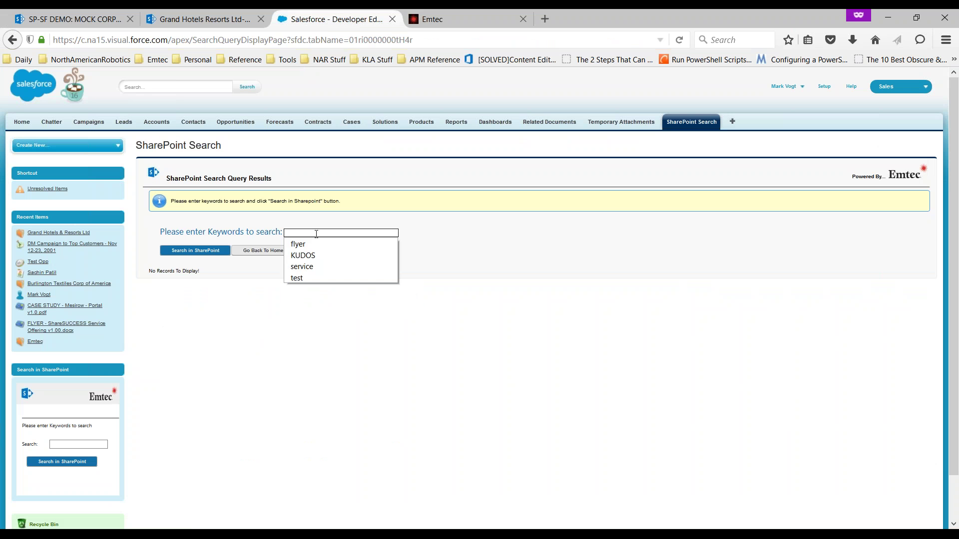
{"action": "type", "text": "flyer"}
{"action": "left_click", "coordinate": [350, 244]}
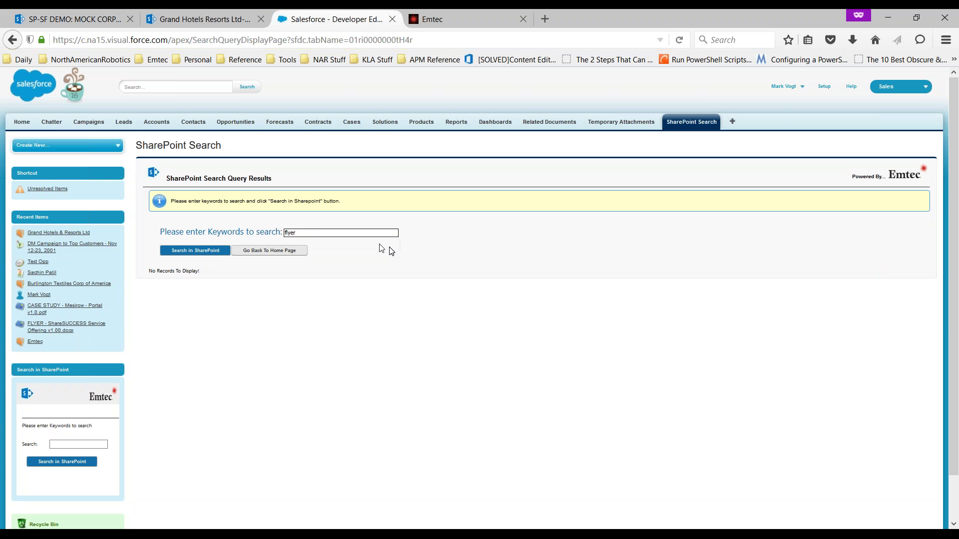
{"action": "left_click", "coordinate": [189, 254]}
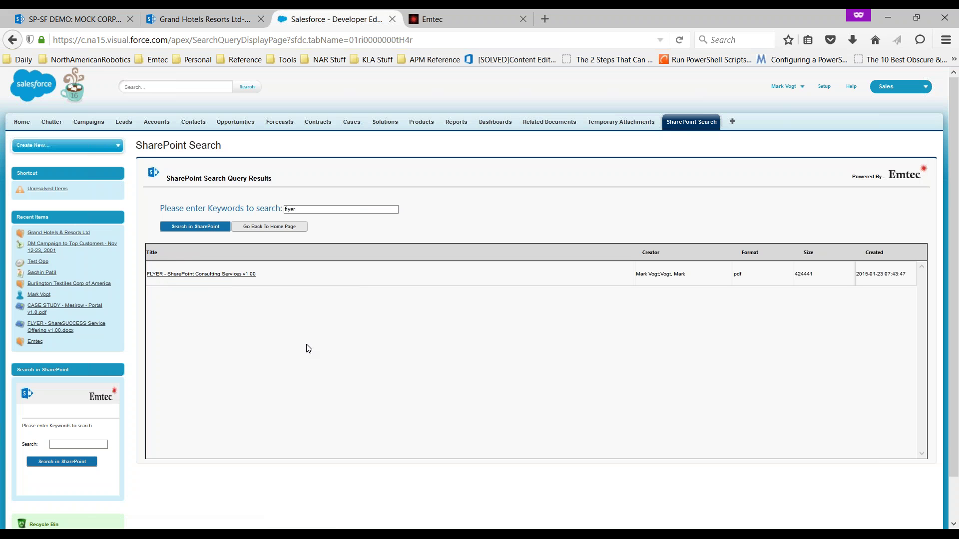
{"action": "left_click", "coordinate": [23, 123]}
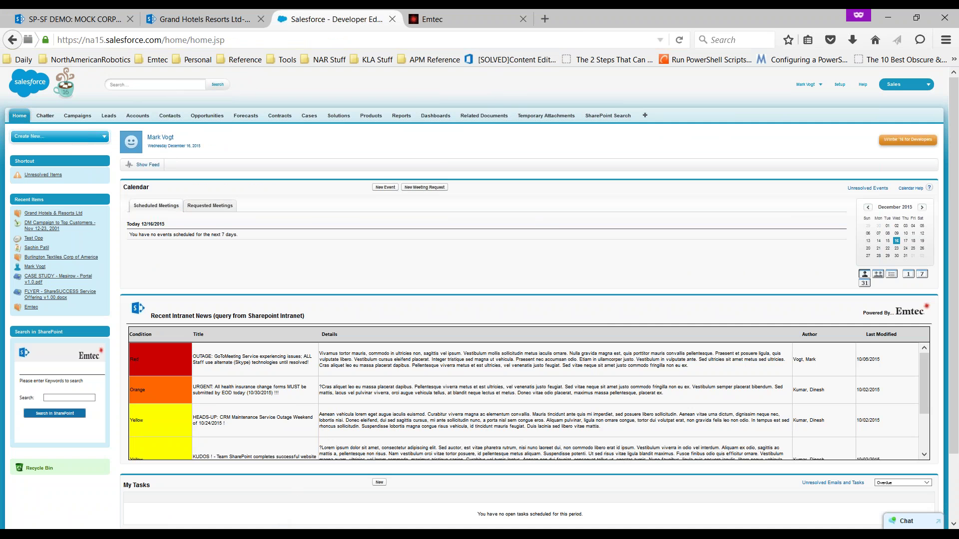
- Return to the PowerPoint deck and move from slide 3 'SO WHAT?' to slide 4 'HERE'S WHAT…'
{"action": "key", "text": "alt+Tab"}
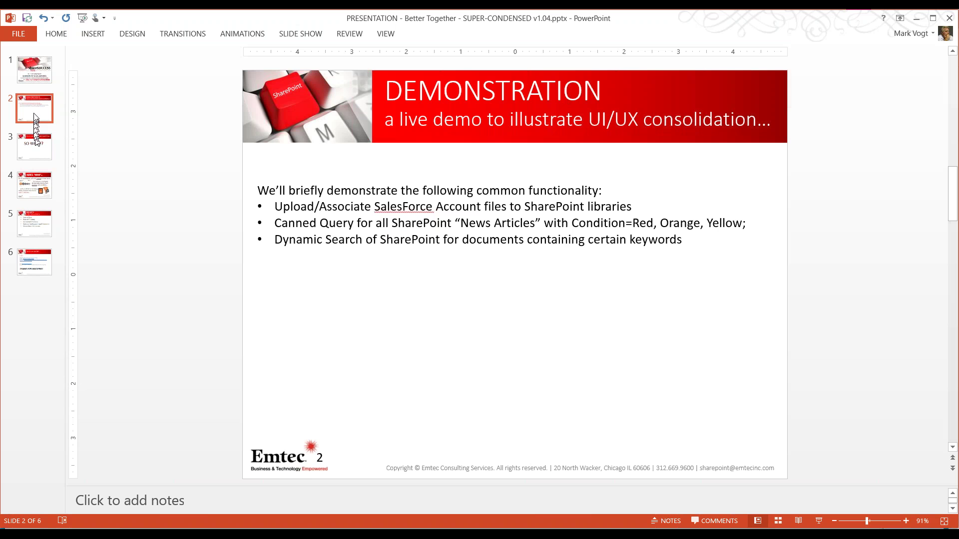
{"action": "left_click", "coordinate": [36, 149]}
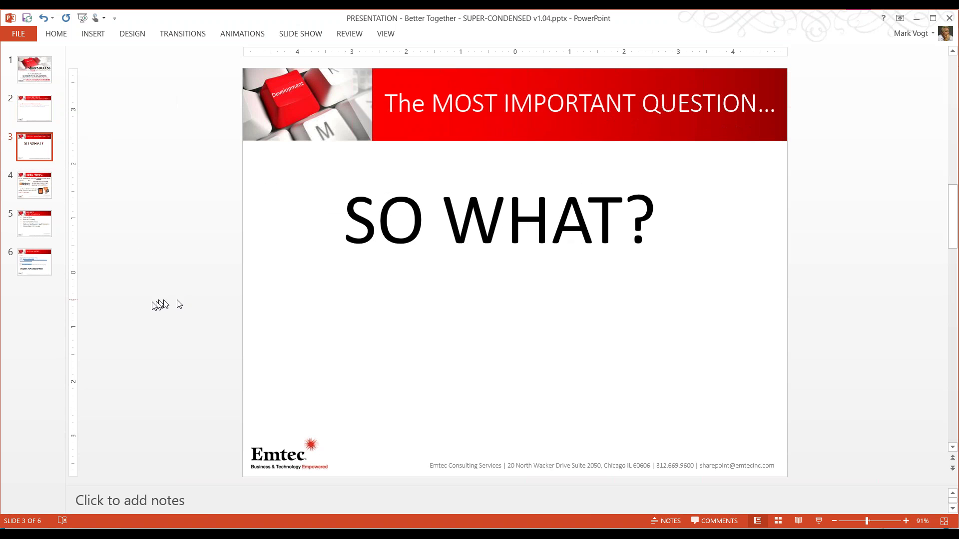
{"action": "left_click", "coordinate": [49, 186]}
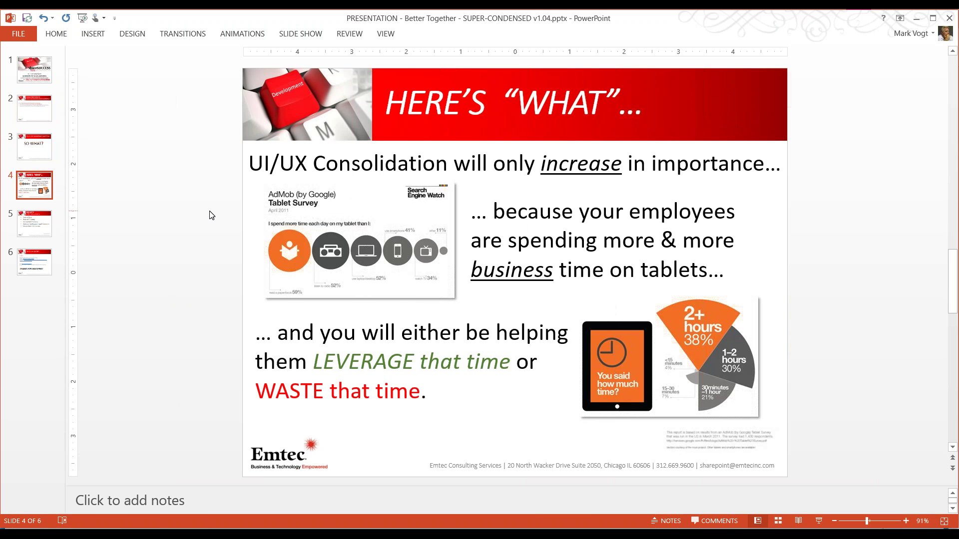
- Go to slide 5, 'BENEFITS of UI/UX Consolidation…', with its five benefits from Ease of Use to Streamlined Processes
{"action": "left_click", "coordinate": [27, 225]}
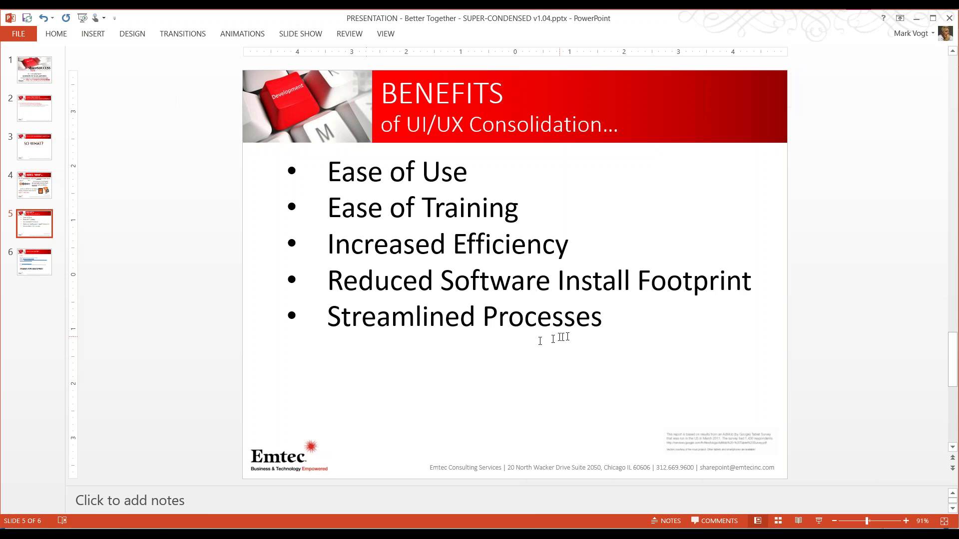
- Go to slide 6 of 6, the closing 'To Learn MORE…' slide
{"action": "left_click", "coordinate": [49, 264]}
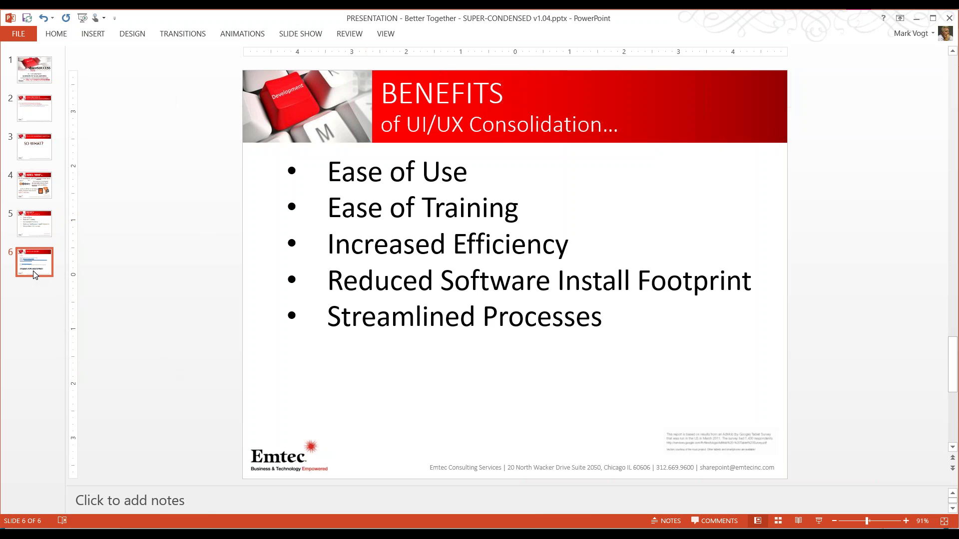